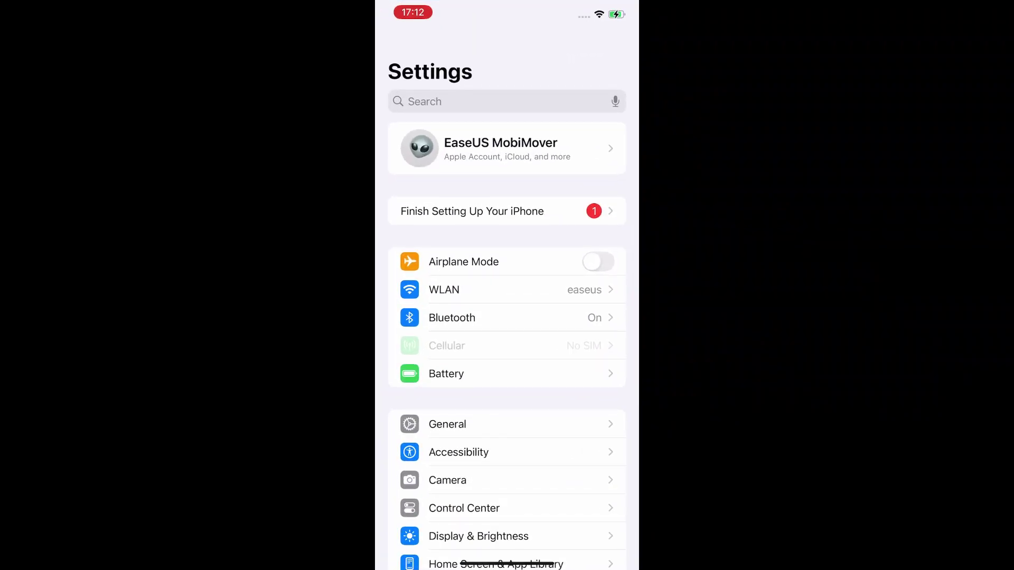
Step: Open iPhone Storage under General to see the phone's space usage breakdown
click(507, 296)
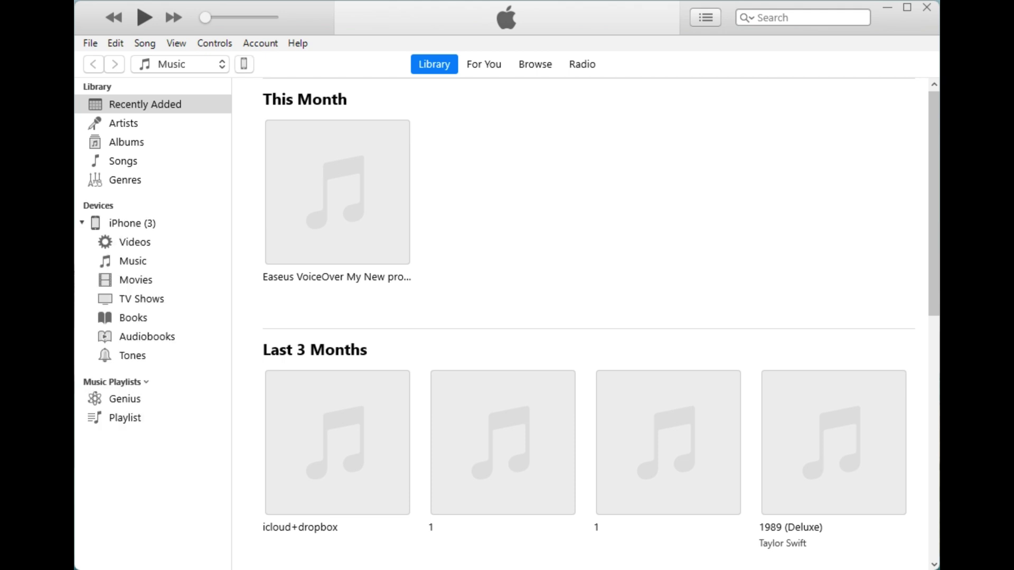
Step: Open the iPhone 8 Plus Summary page in iTunes from the device icon
click(244, 63)
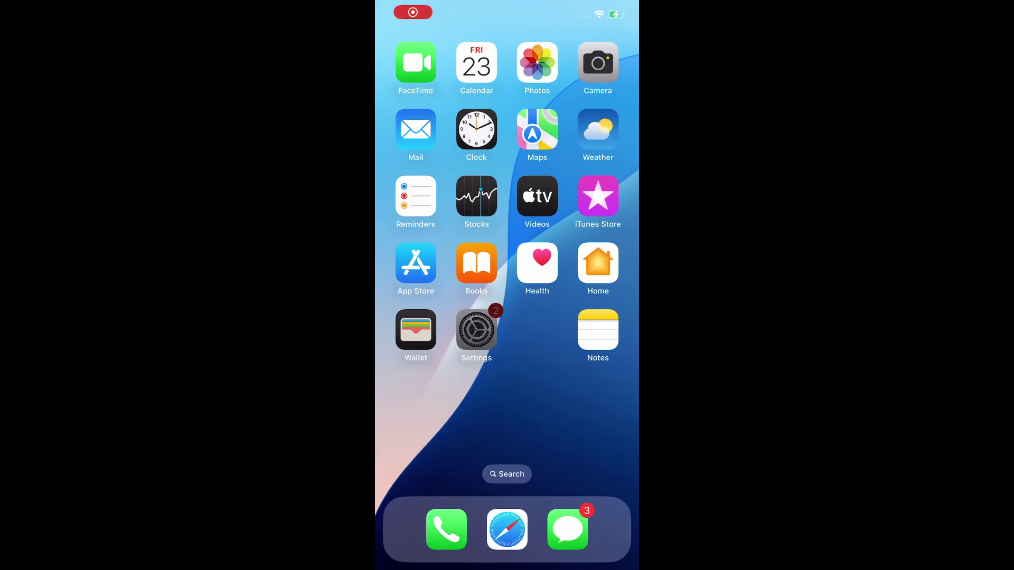
Step: Delete the downloaded iOS 18 Beta 7 update from iPhone Storage and confirm
click(476, 330)
click(447, 424)
click(465, 296)
click(483, 478)
click(507, 211)
click(508, 489)
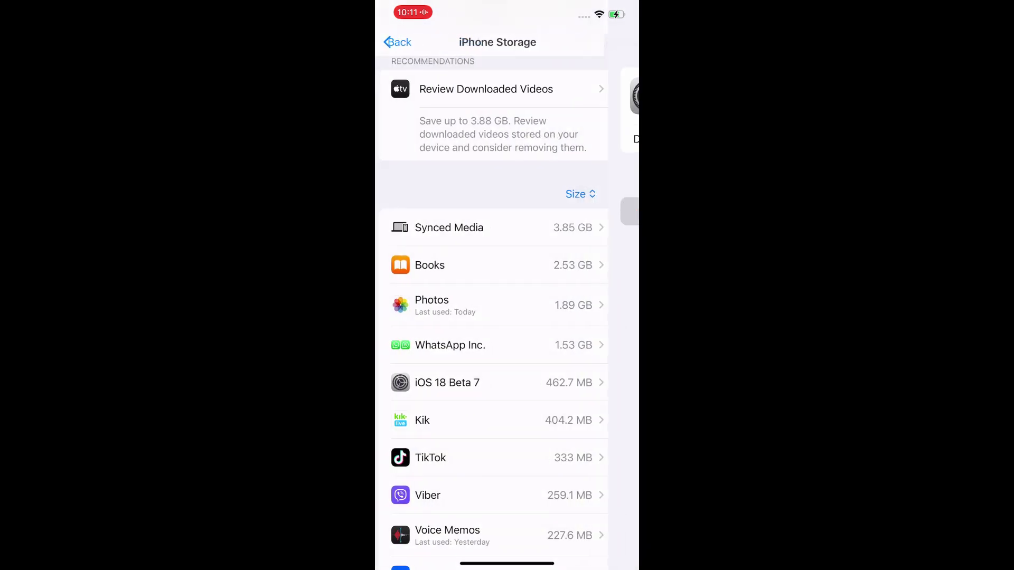
Step: Run a fresh Software Update check, then look over the App Store settings
click(403, 42)
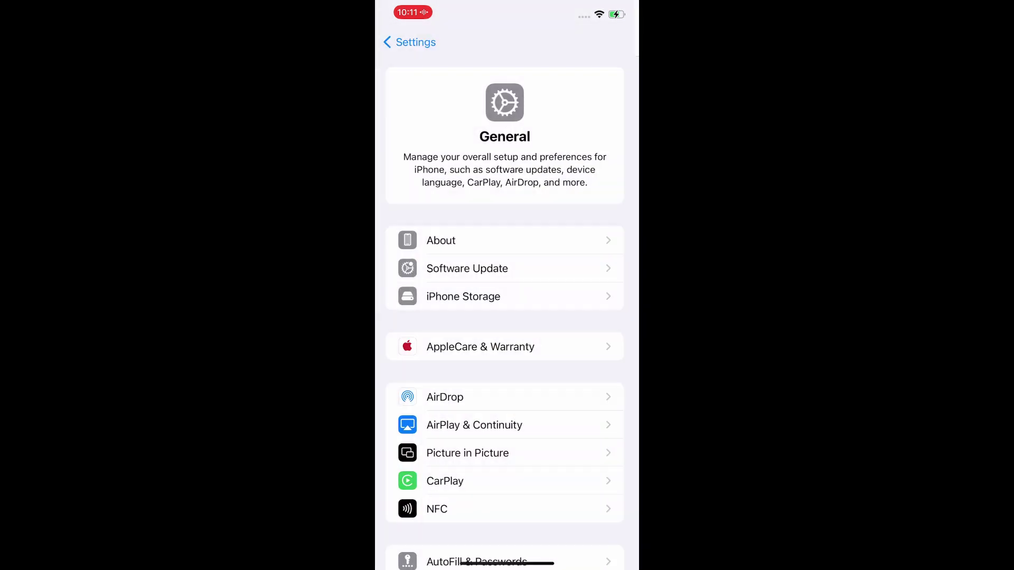
click(467, 268)
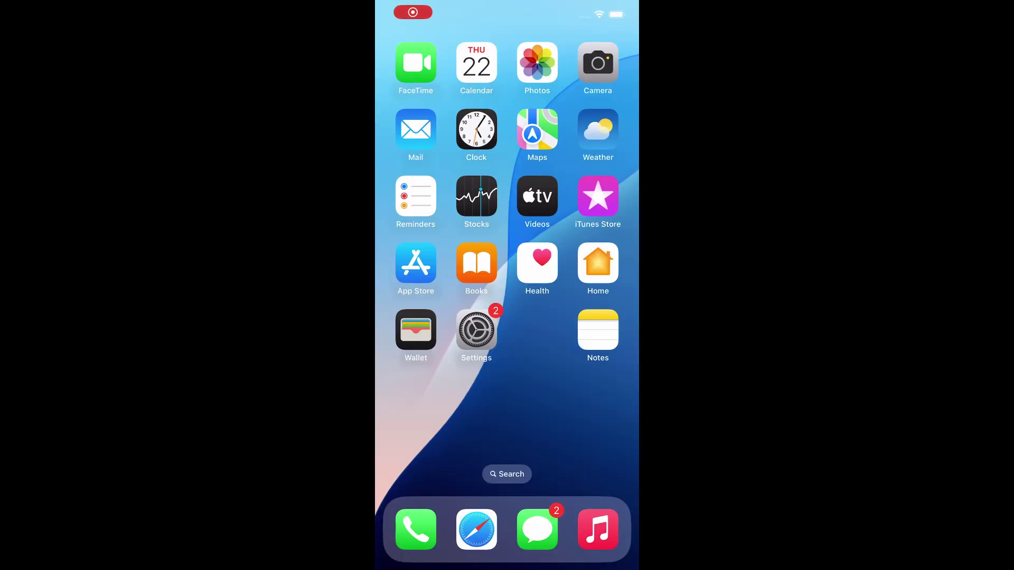
click(476, 330)
scroll(507, 318, down, 5)
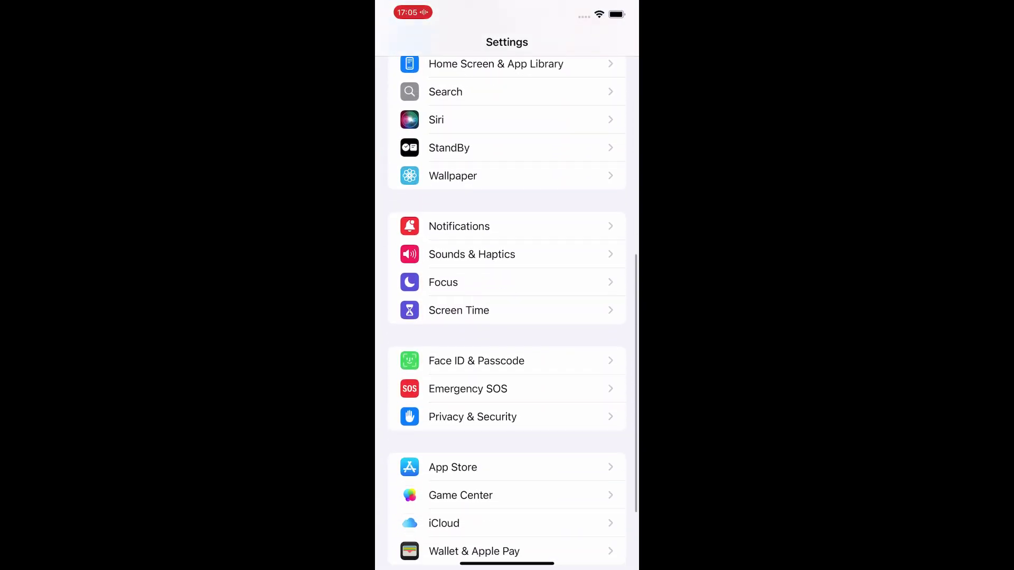
click(506, 459)
scroll(507, 317, down, 5)
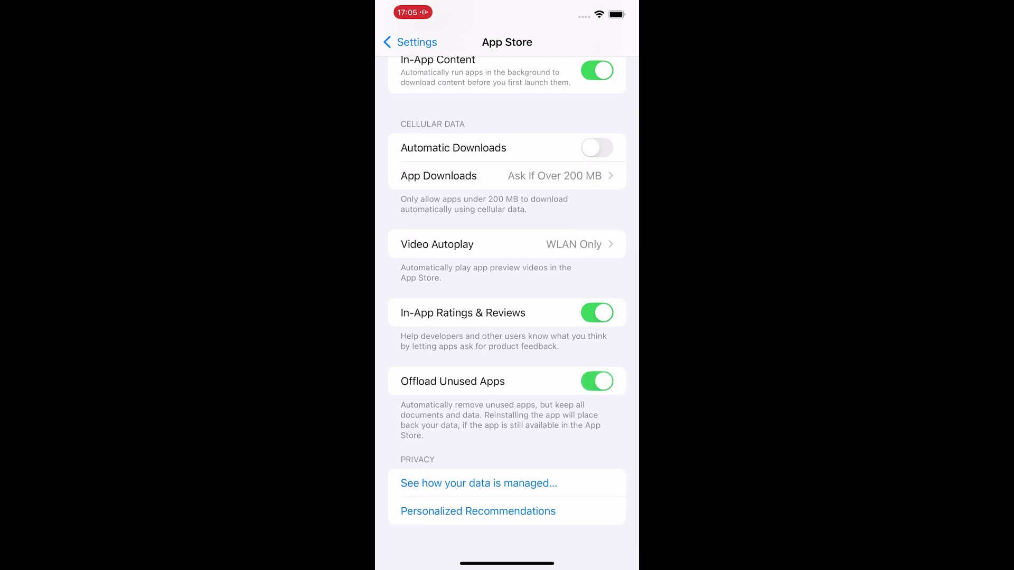
drag(507, 563, 506, 317)
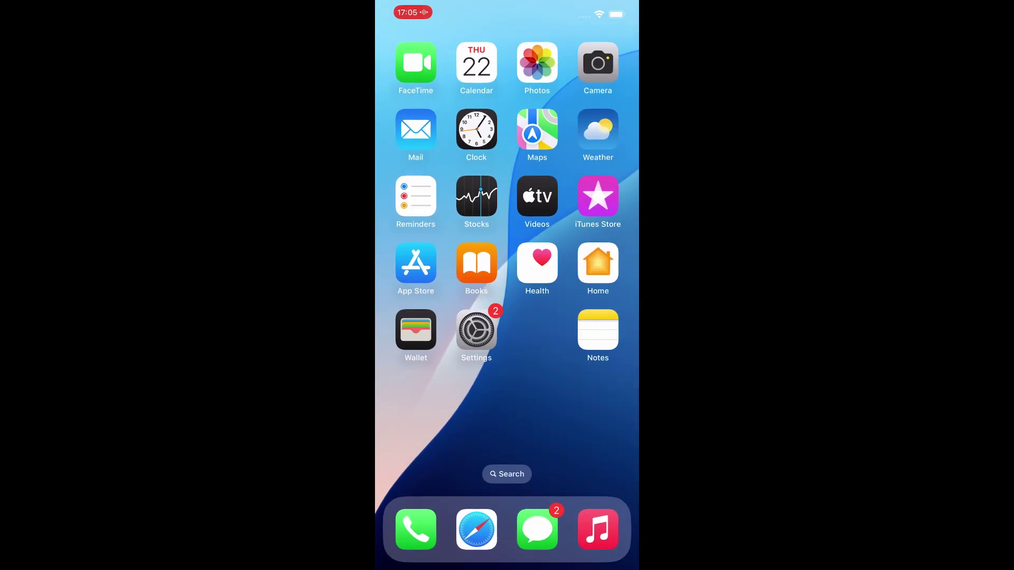
click(416, 64)
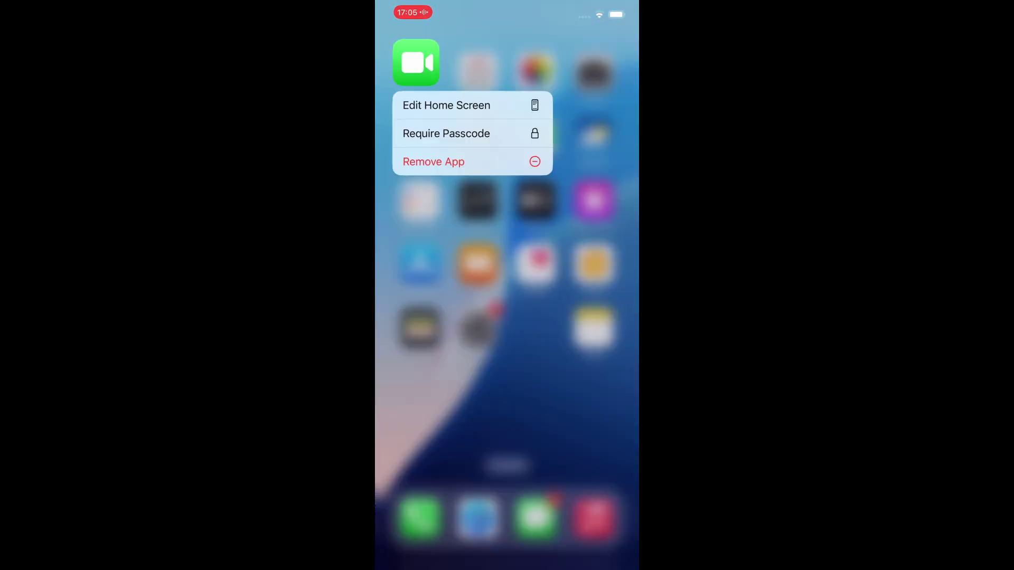
Step: Choose Reset Network Settings under General > Transfer or Reset iPhone > Reset
click(476, 331)
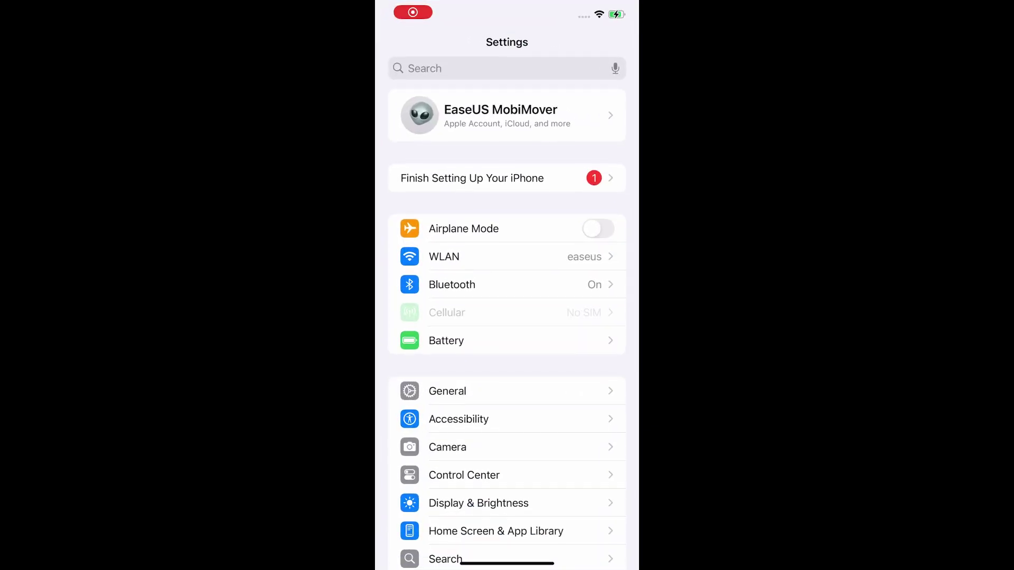
click(507, 391)
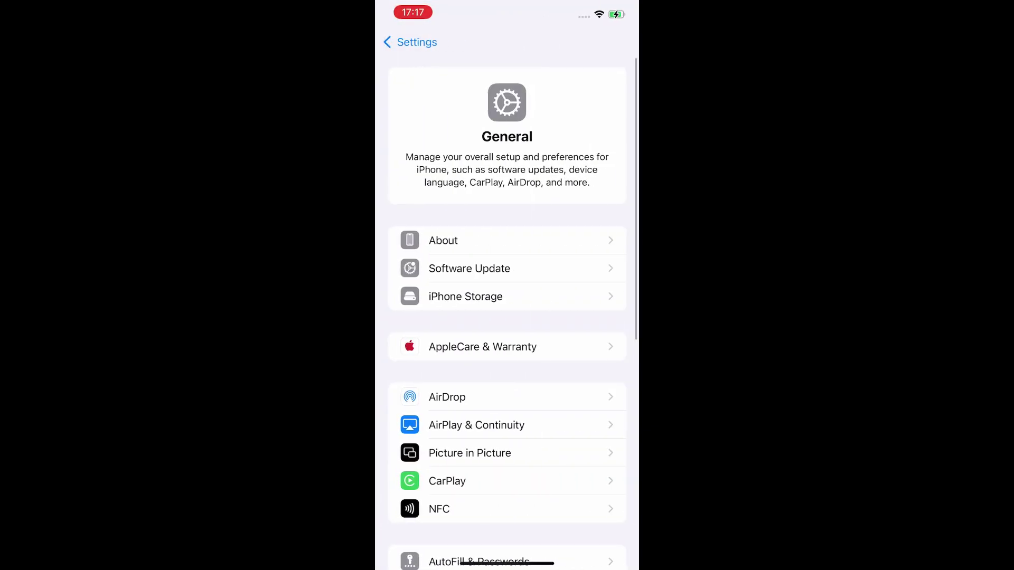
scroll(508, 317, down, 10)
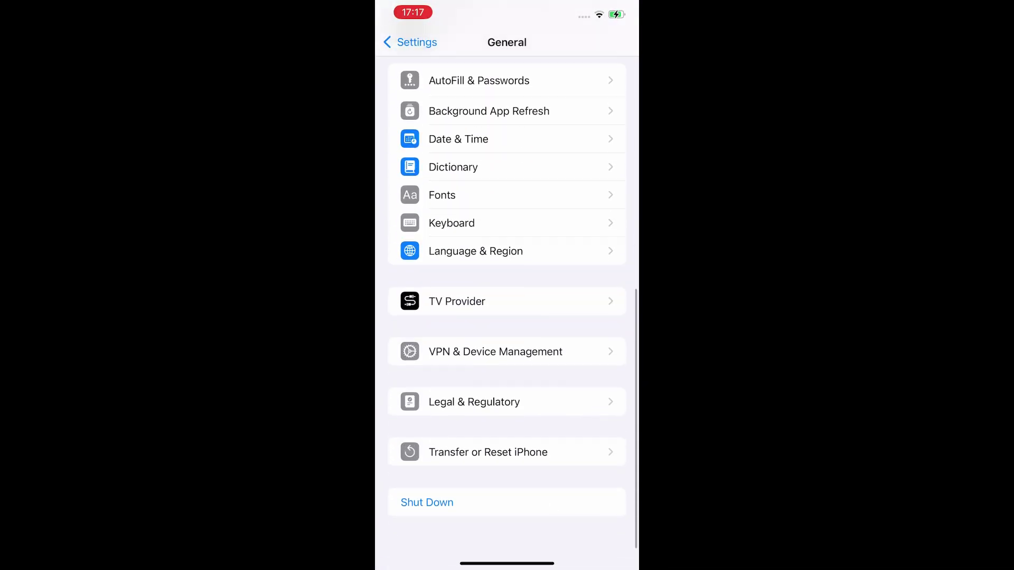
click(507, 459)
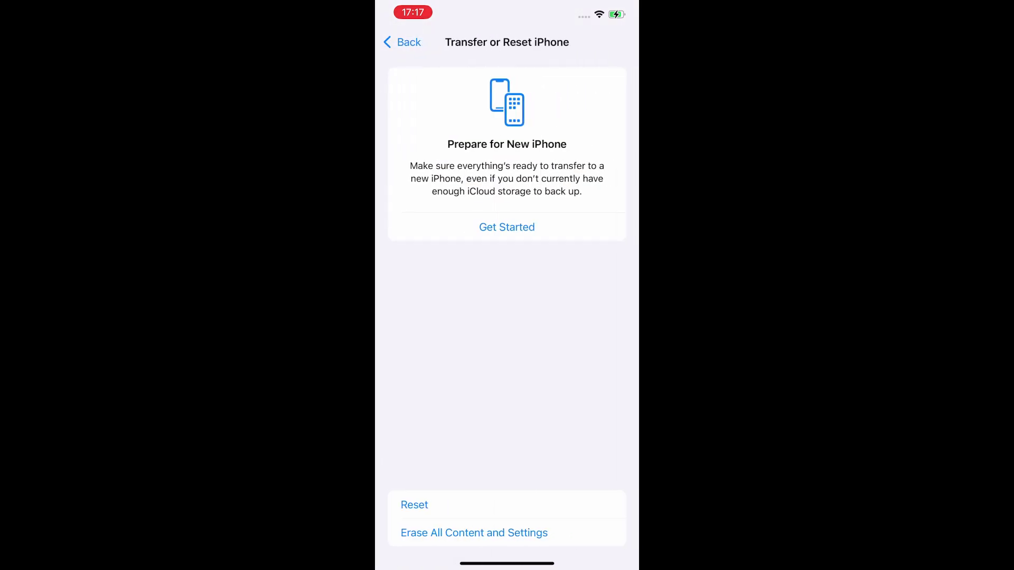
click(414, 504)
click(507, 343)
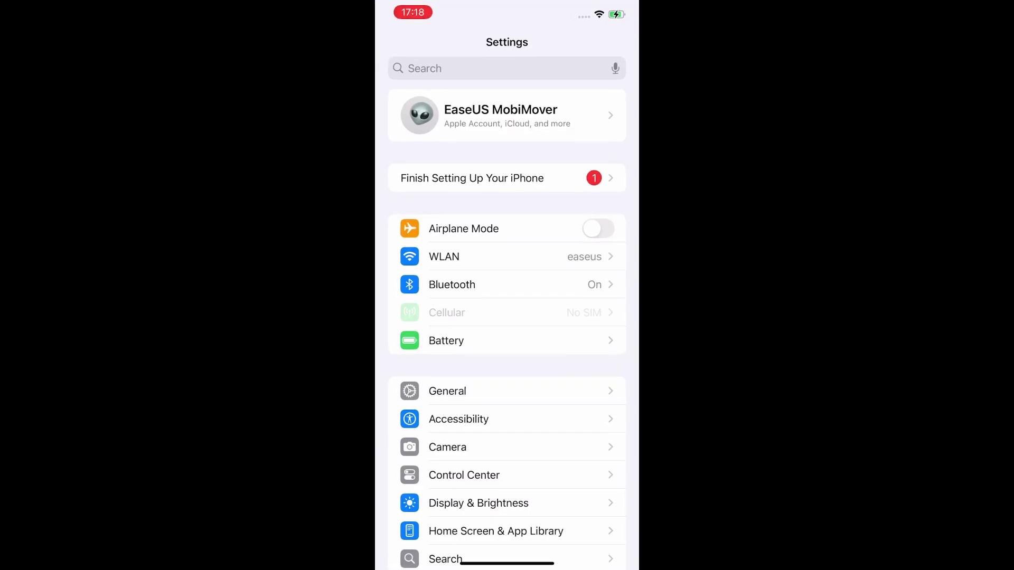
Step: Open Battery Health & Charging, showing 84% maximum capacity and normal peak performance
click(506, 341)
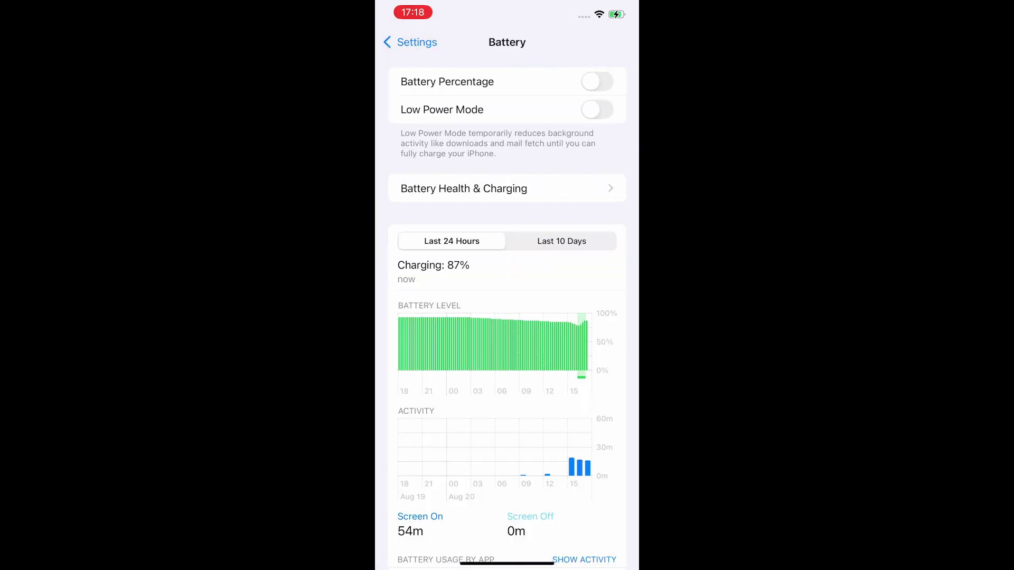
click(506, 189)
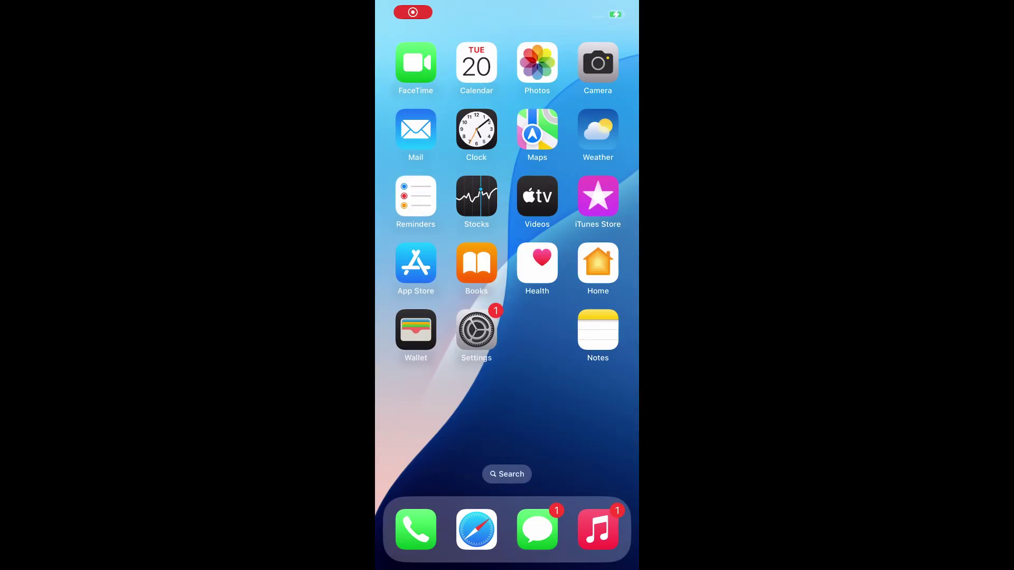
Step: Open the iOS 18 Beta 7 update details under General > iPhone Storage
click(476, 331)
click(460, 289)
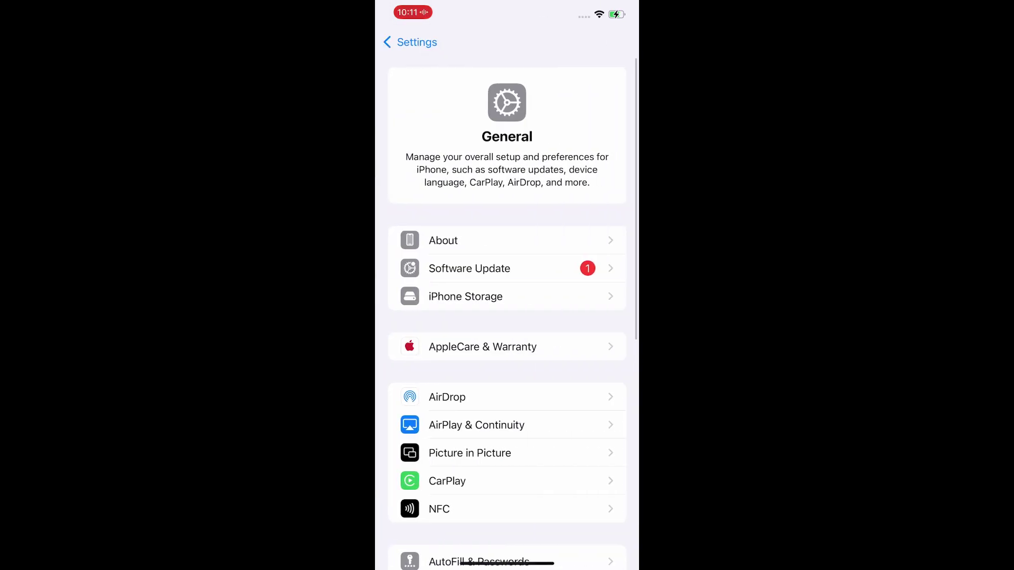
click(507, 296)
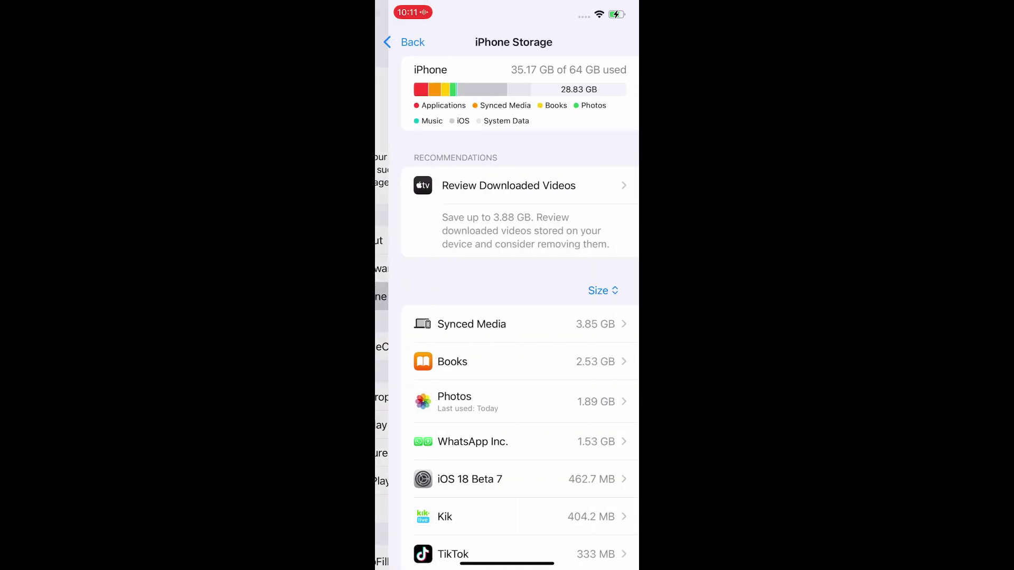
click(507, 481)
Step: Cancel deleting the update, then start a Software Update check
click(507, 211)
click(508, 487)
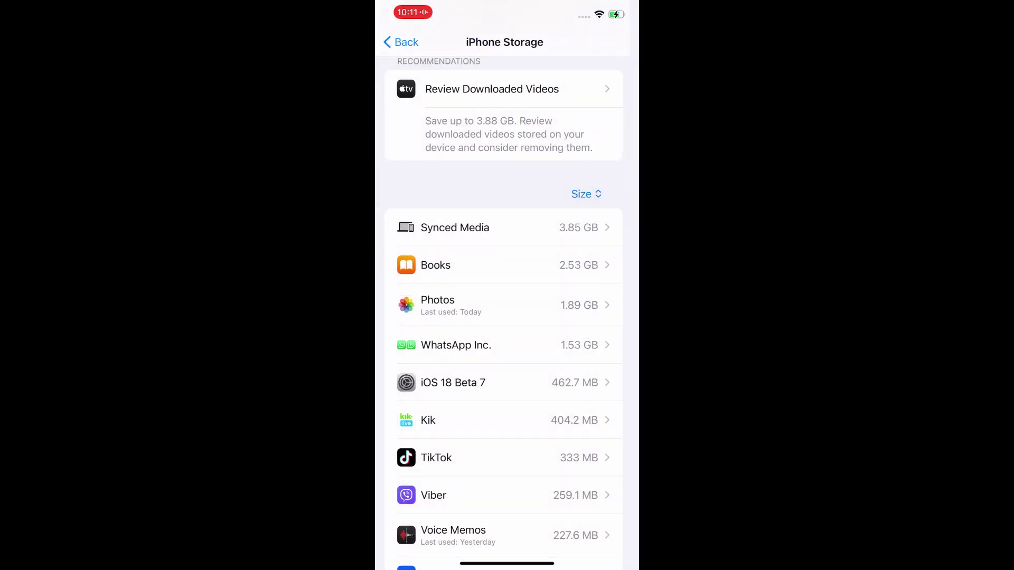
click(400, 42)
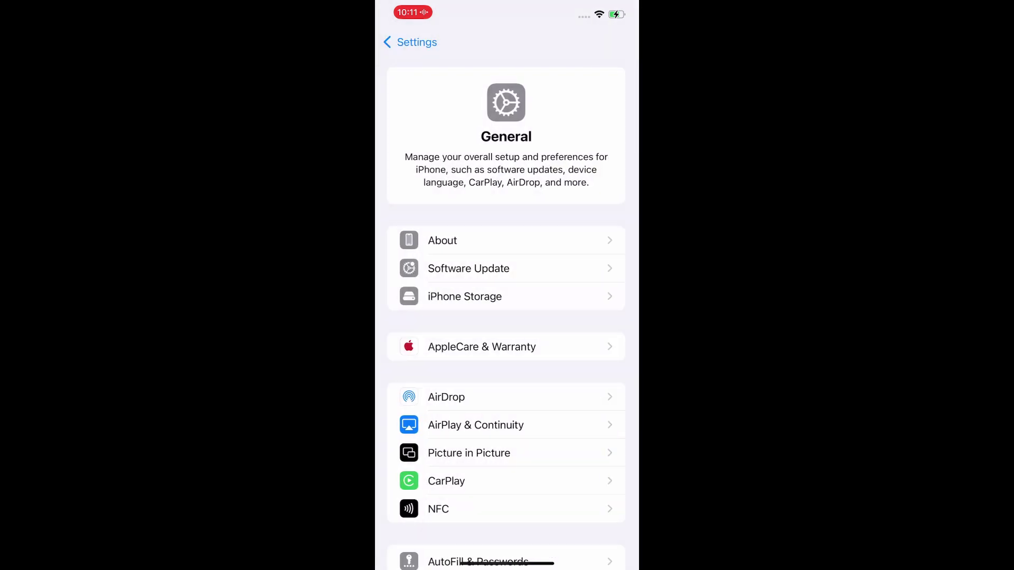
click(507, 269)
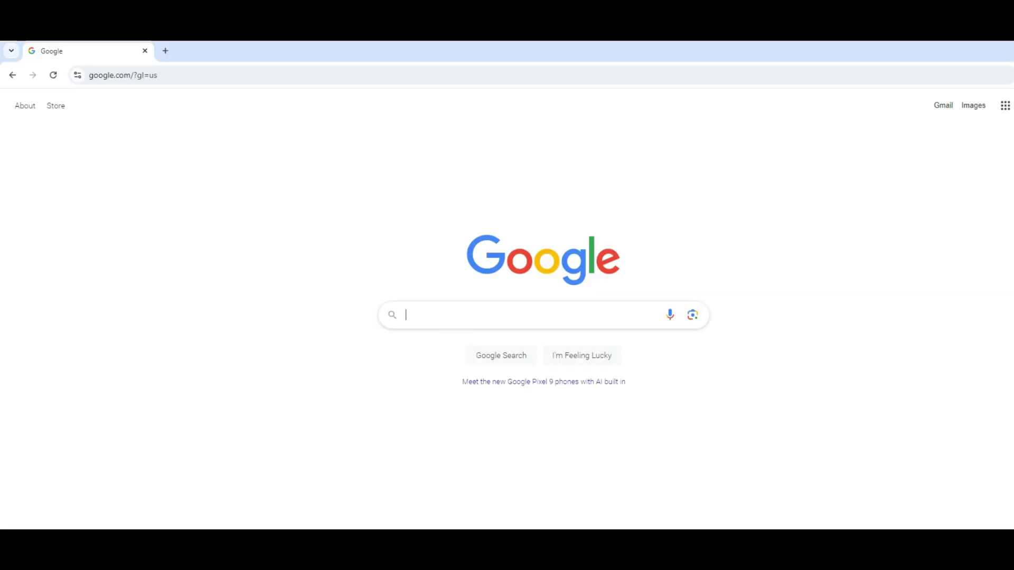
text(apple system status)
Step: Search Google for 'apple system status'
key(Return)
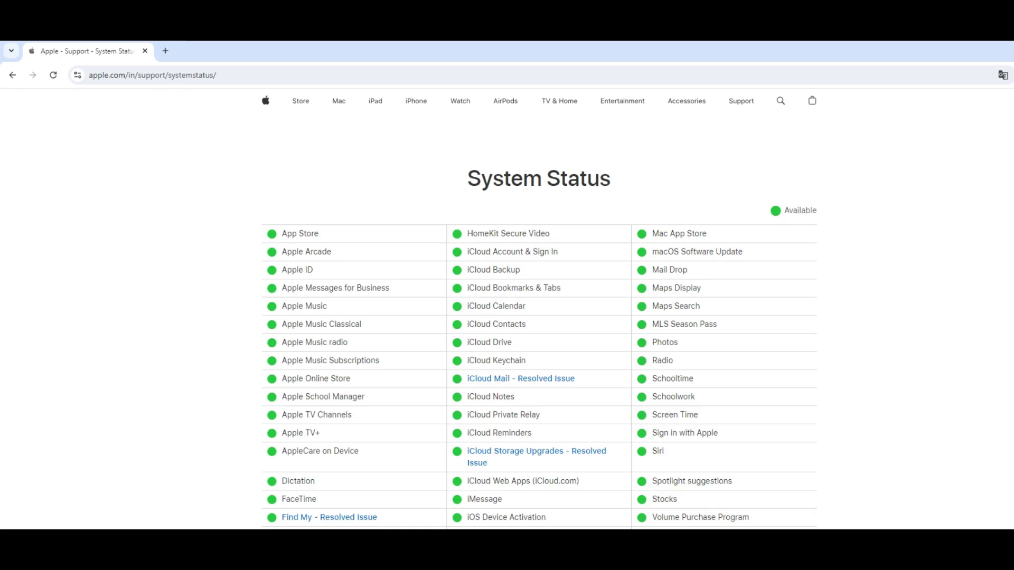
scroll(538, 317, down, 2)
scroll(538, 317, down, 2)
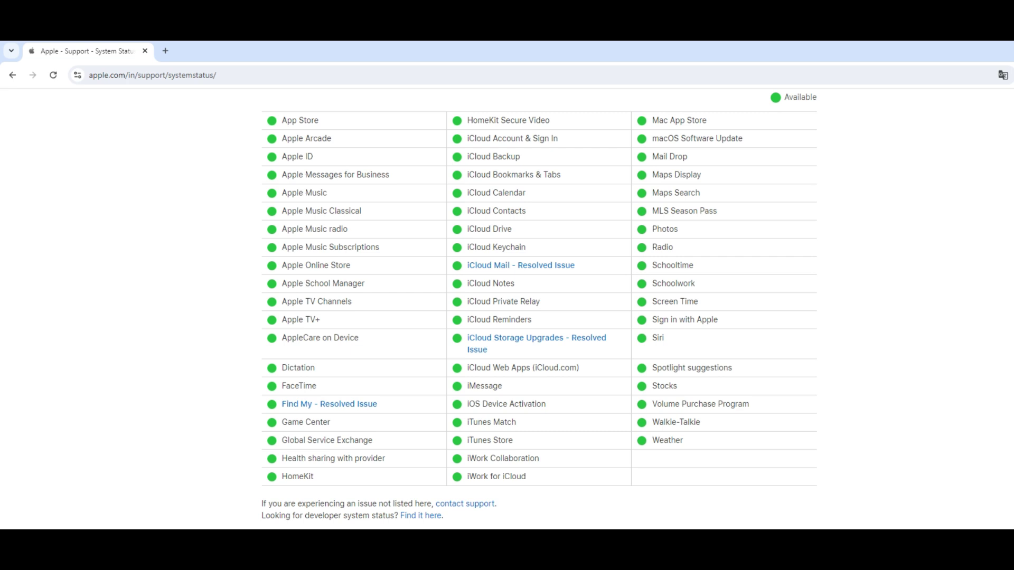
scroll(538, 317, up, 3)
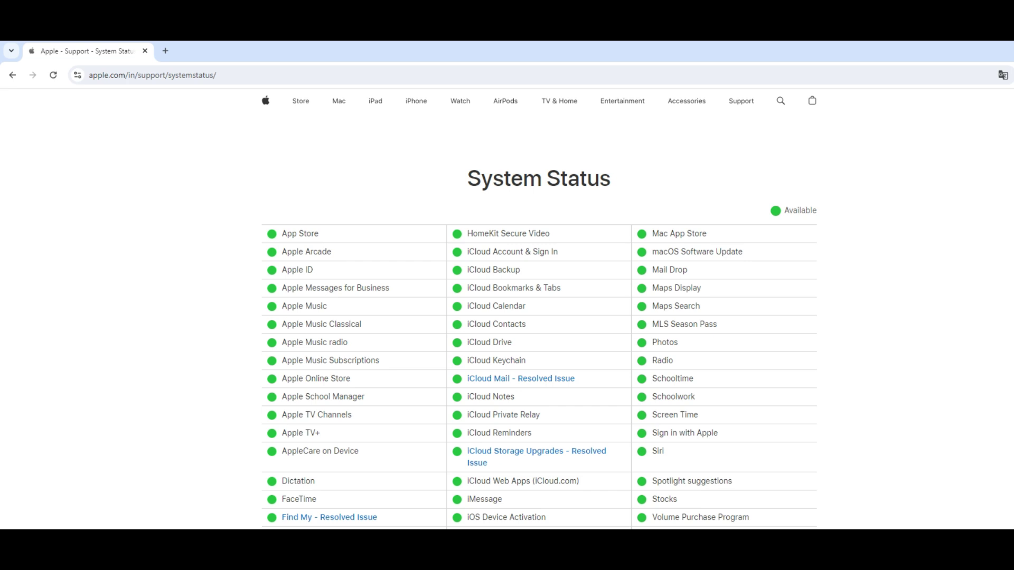
scroll(539, 317, down, 1)
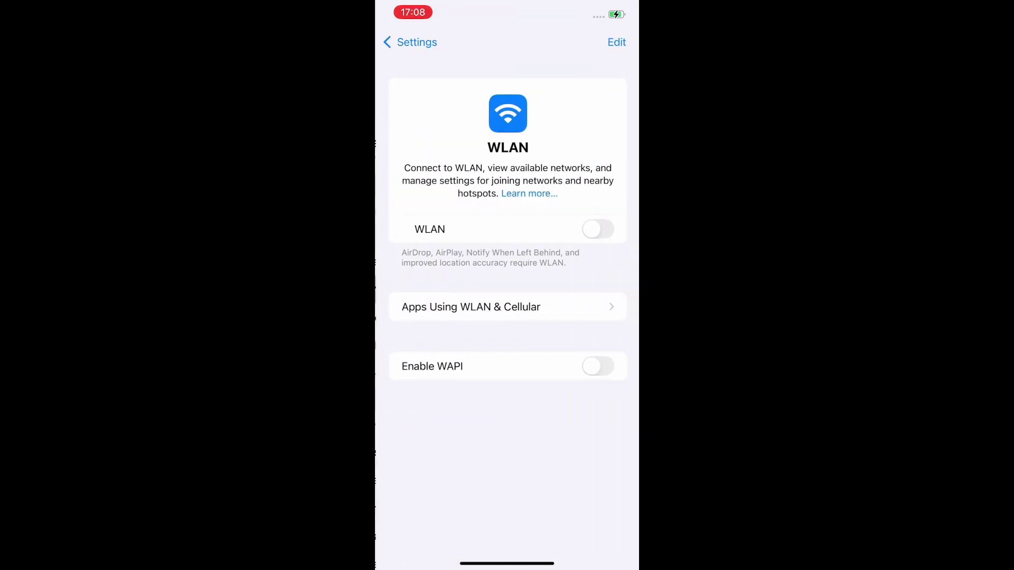
Step: Turn the WLAN toggle on in WLAN settings
click(596, 228)
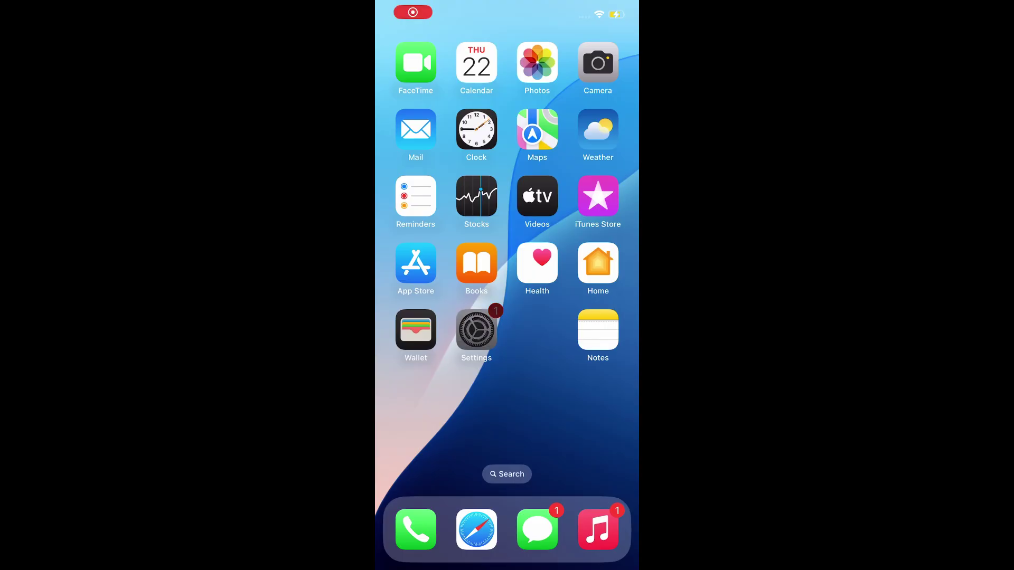
Step: Open the Switch Control page under Settings > Accessibility
click(476, 330)
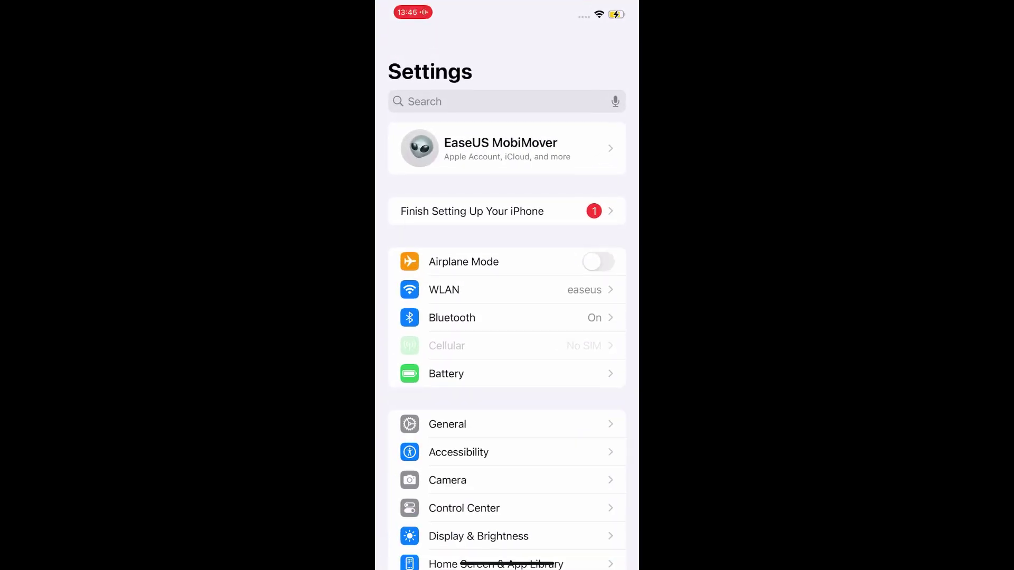
click(499, 451)
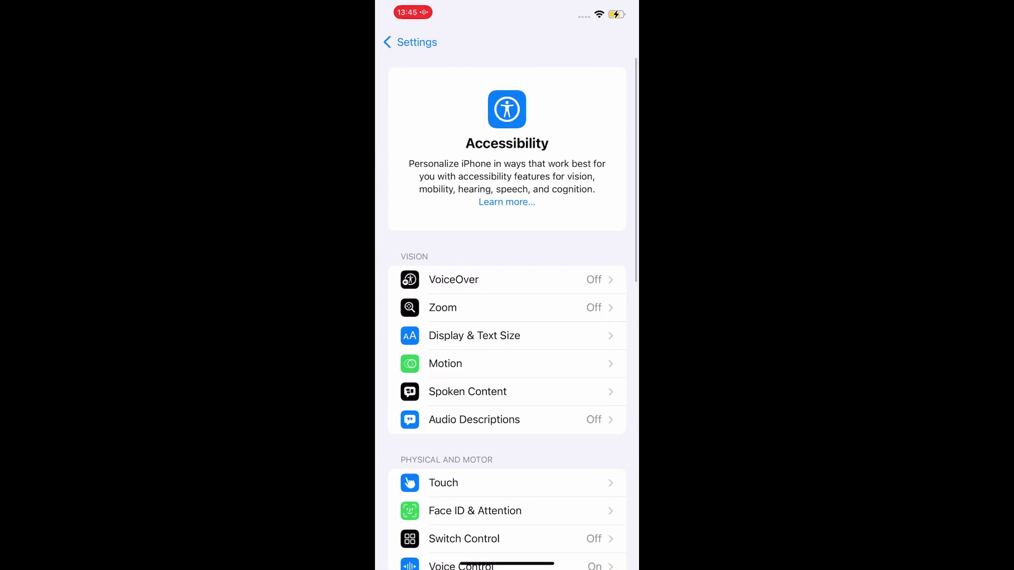
scroll(506, 356, down, 5)
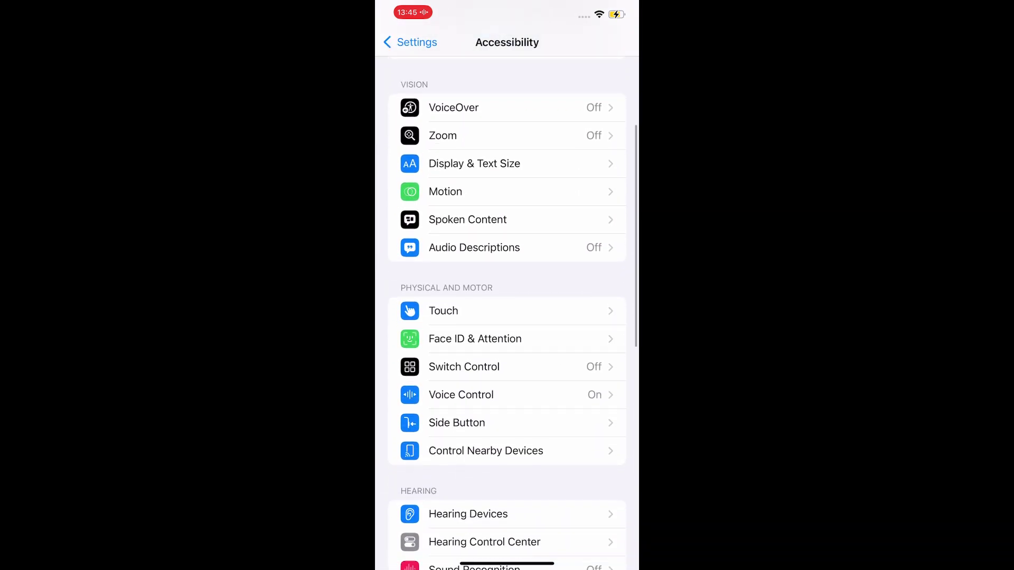
click(485, 367)
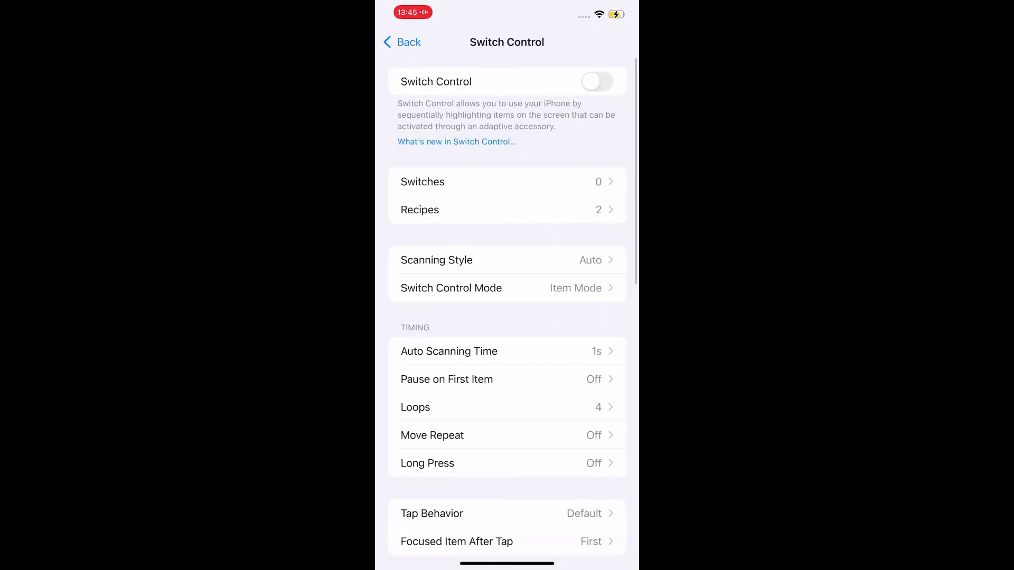